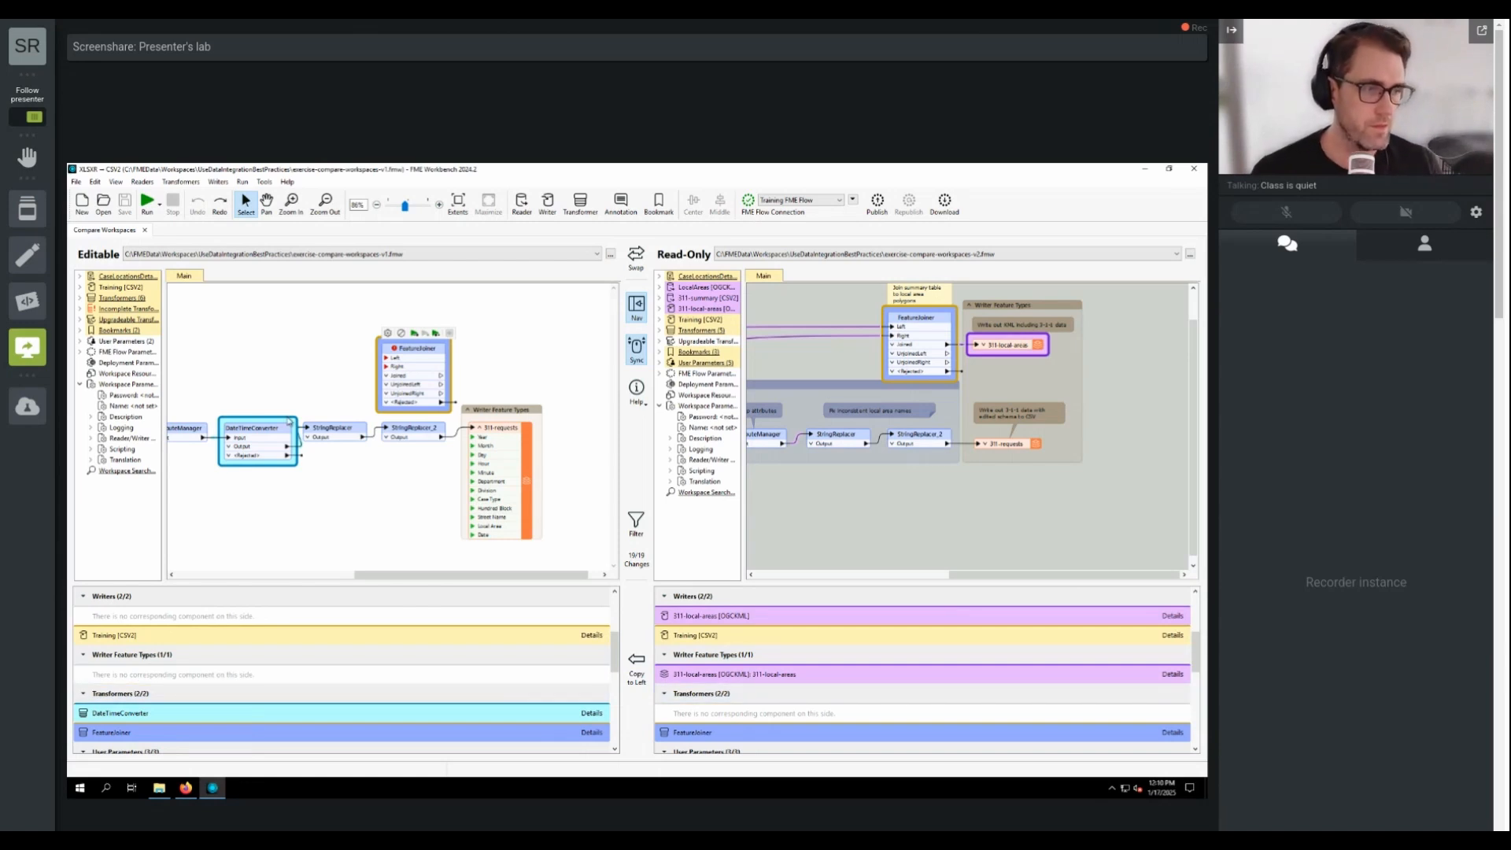
Step: Close the current comparison and open exercise-compare-workspaces-v1.fmw from the recent workspaces list
{"action": "left_click", "coordinate": [146, 230]}
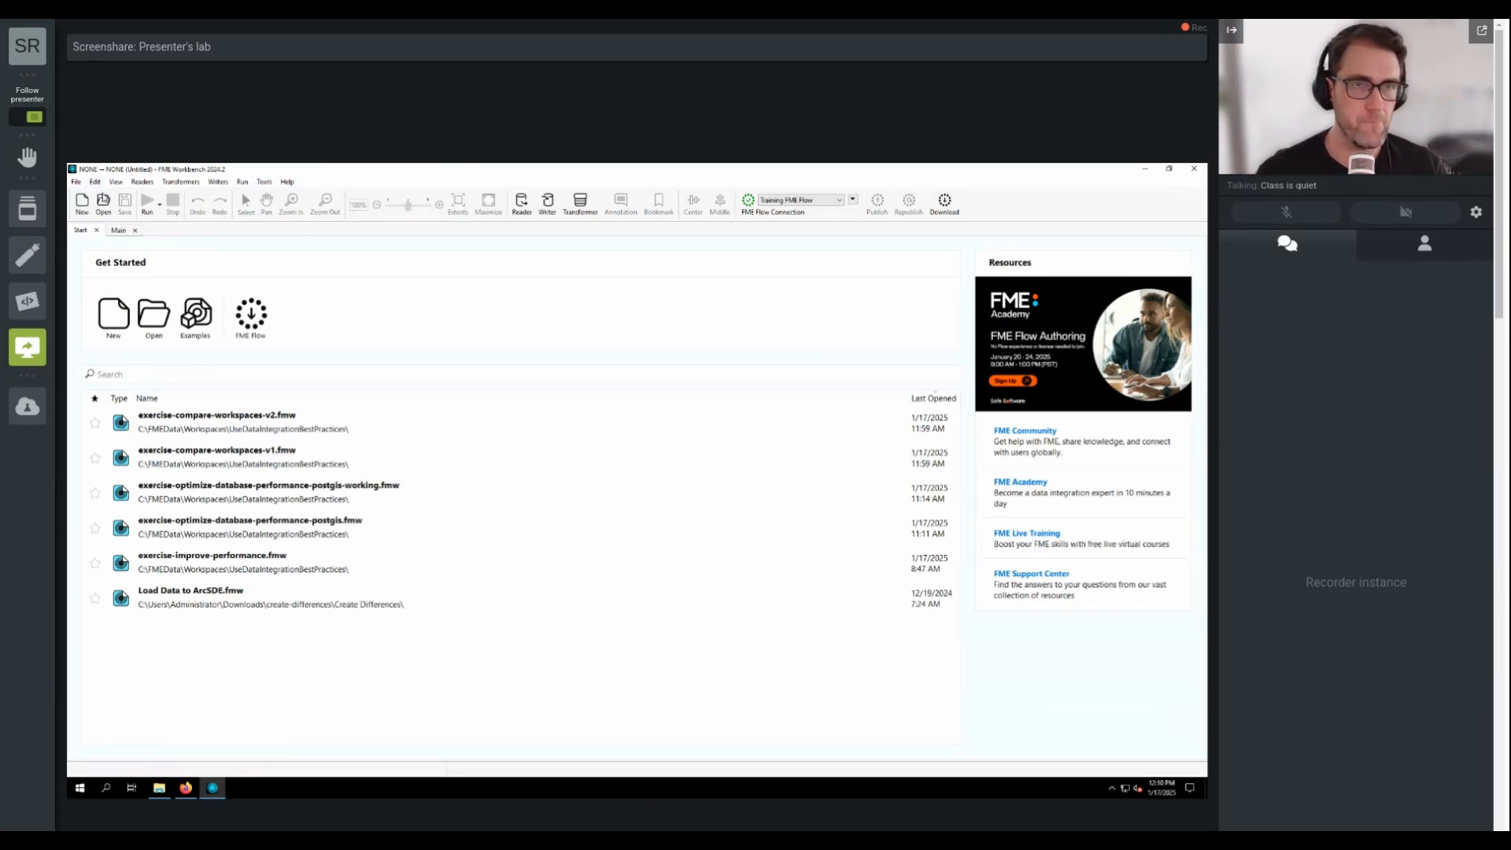
{"action": "left_click", "coordinate": [296, 453]}
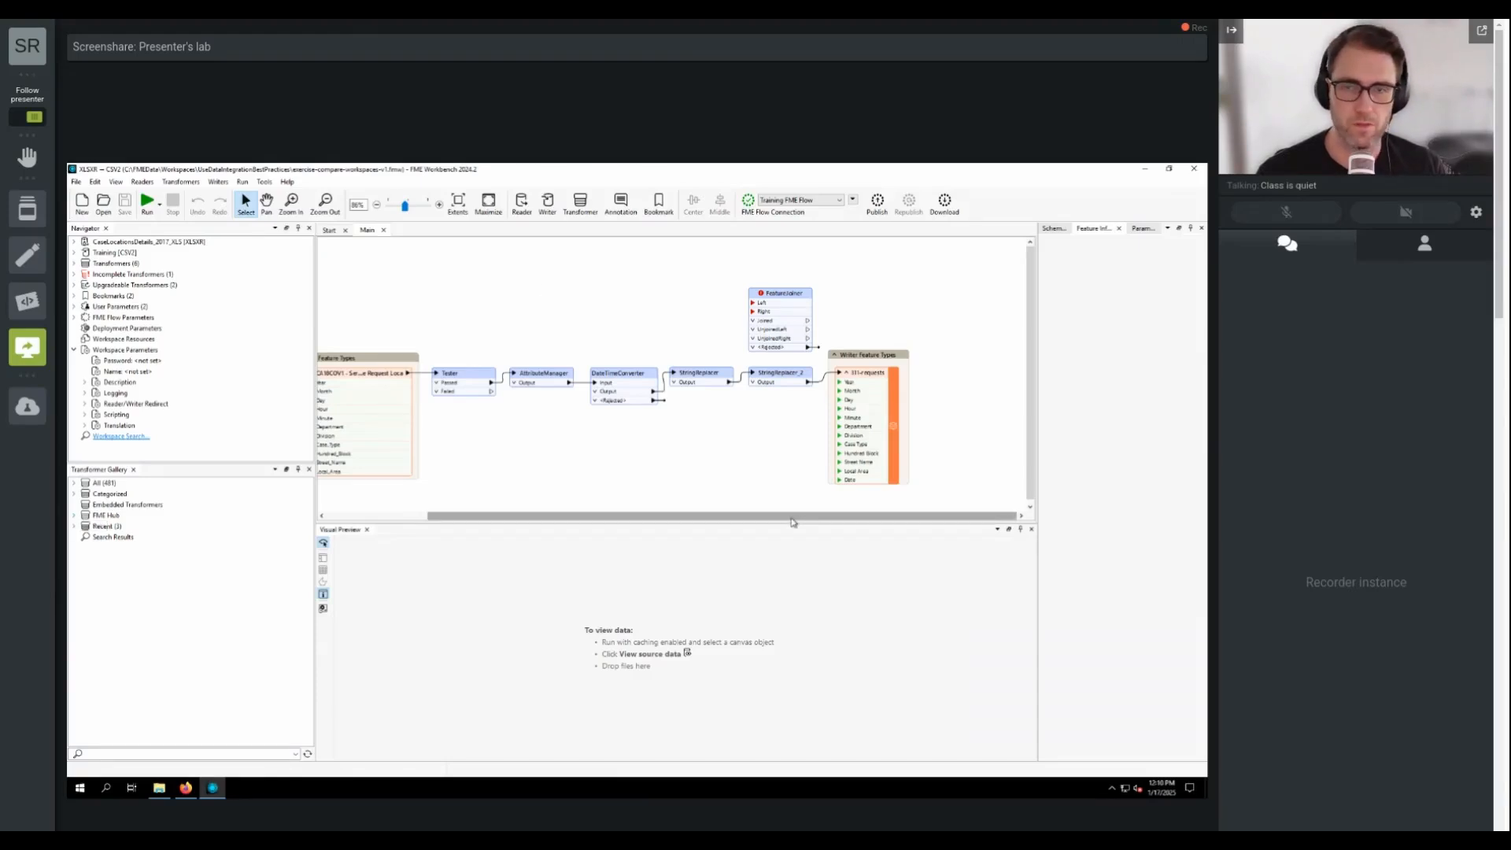
{"action": "left_click_drag", "start_coordinate": [793, 520], "coordinate": [750, 521]}
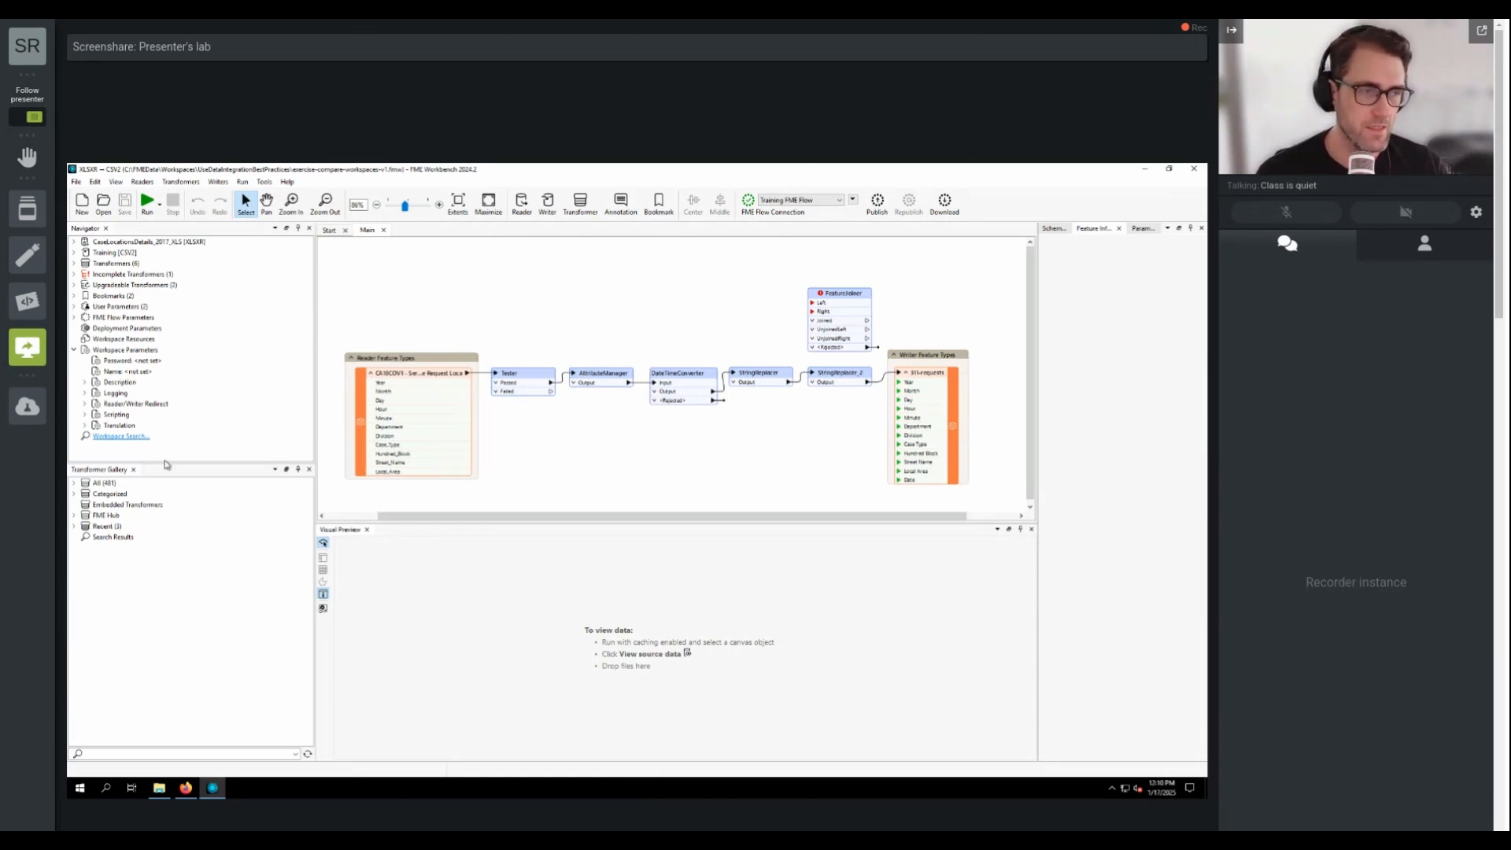
Step: Compare workspaces with exercise-compare-workspaces-v1.fmw as editable and exercise-compare-workspaces-v2.fmw as read-only
{"action": "left_click", "coordinate": [265, 182]}
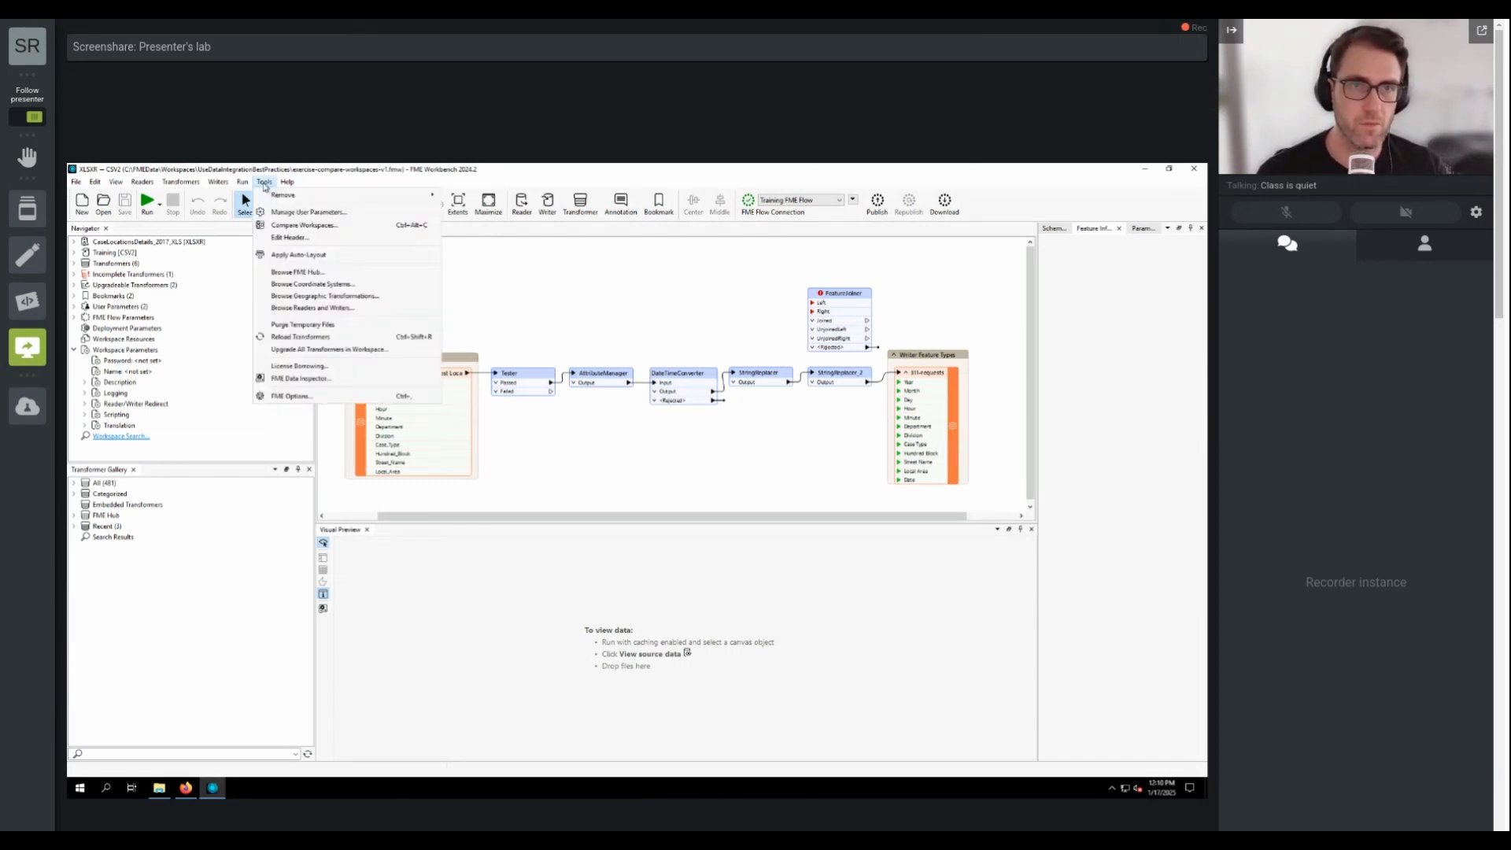
{"action": "left_click", "coordinate": [303, 225]}
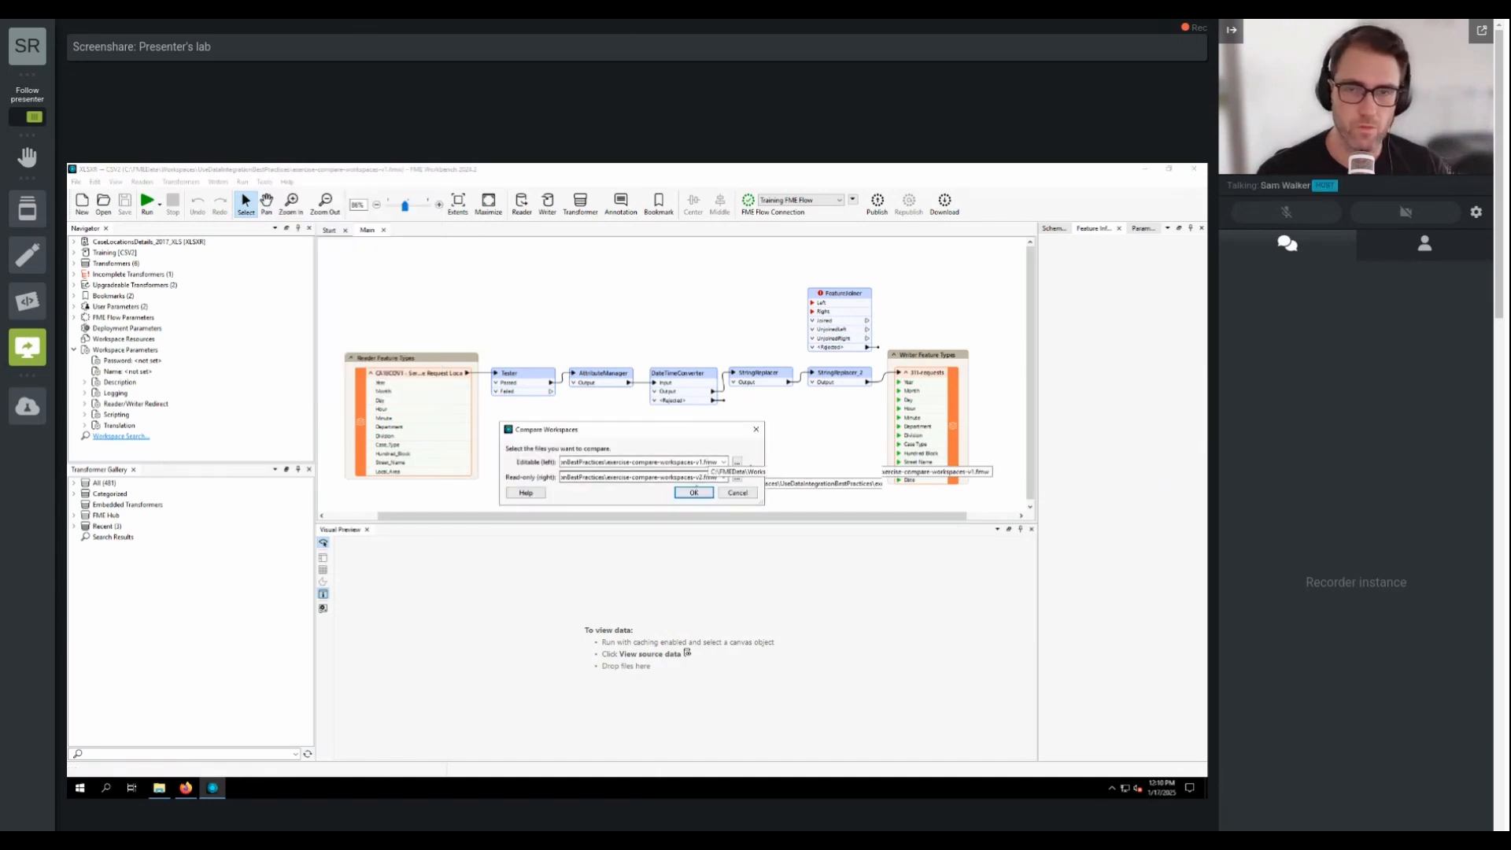
{"action": "left_click", "coordinate": [694, 494]}
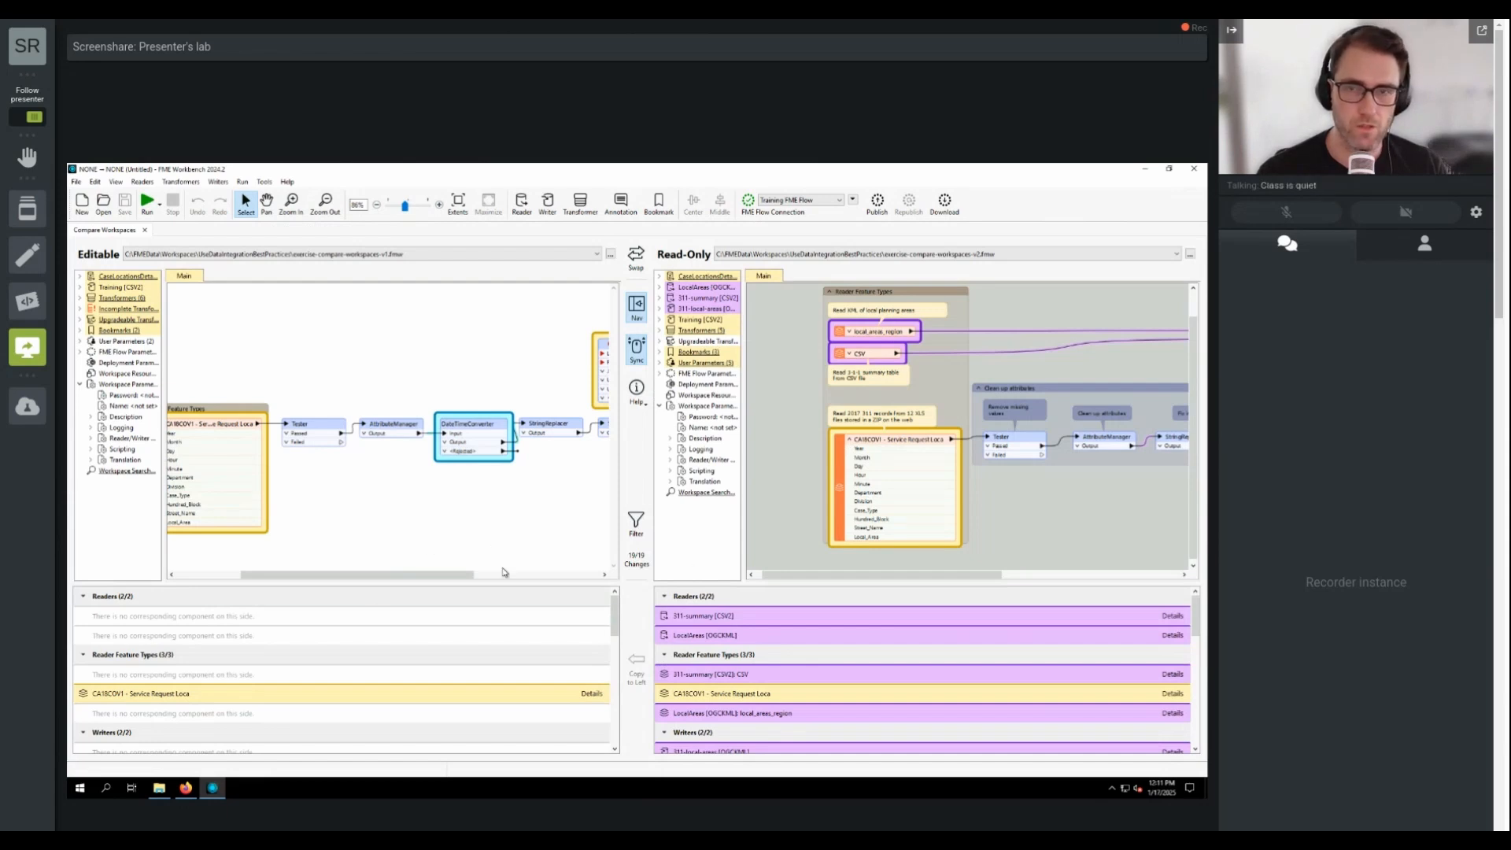
Step: Examine the differing reader feature type and open the FeatureJoiner's properties comparison between both versions
{"action": "left_click", "coordinate": [785, 697]}
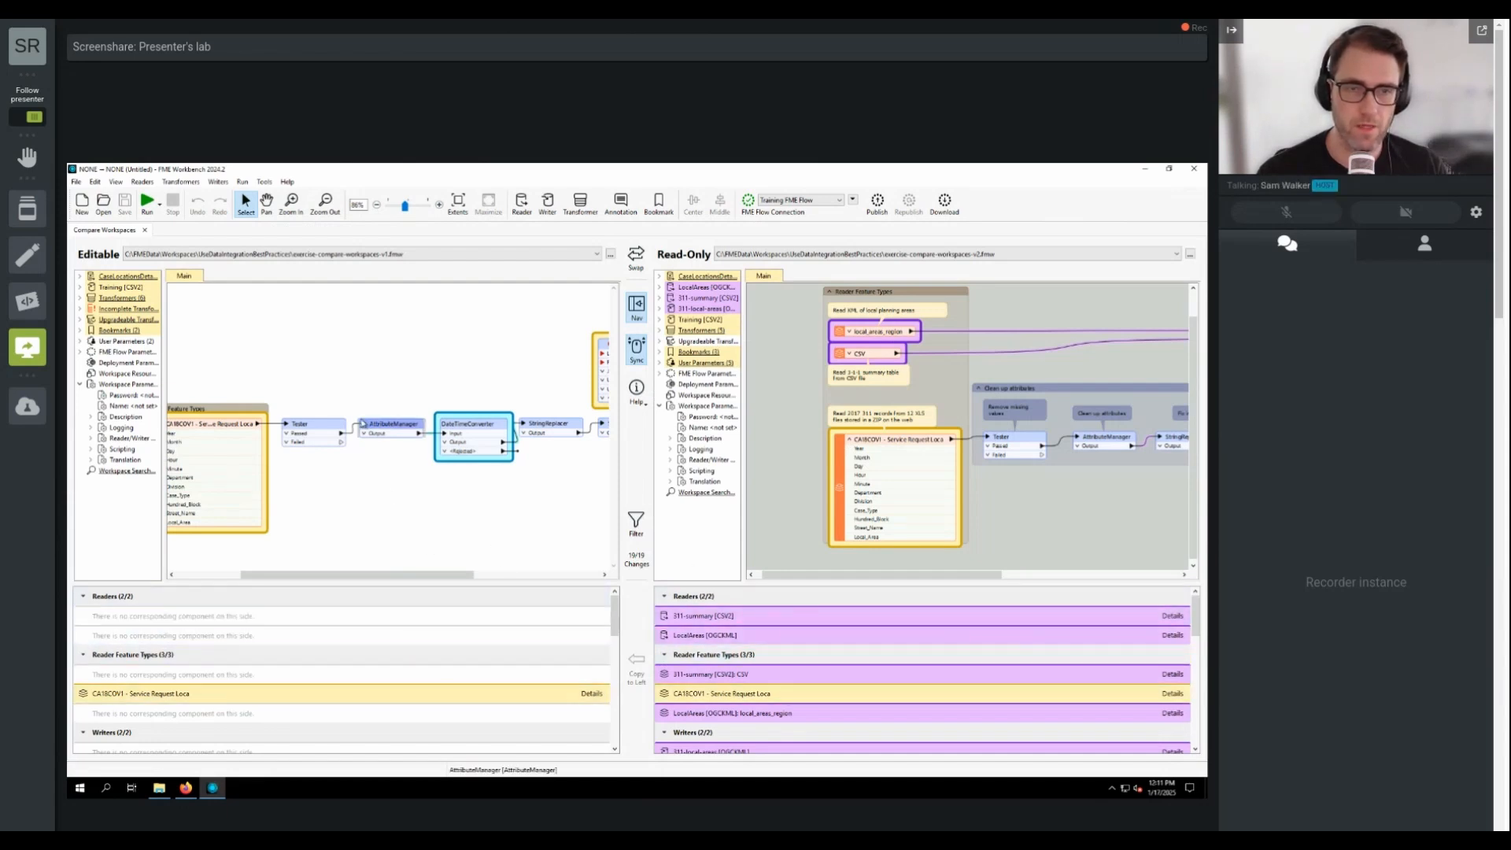
{"action": "left_click_drag", "start_coordinate": [366, 577], "coordinate": [463, 590]}
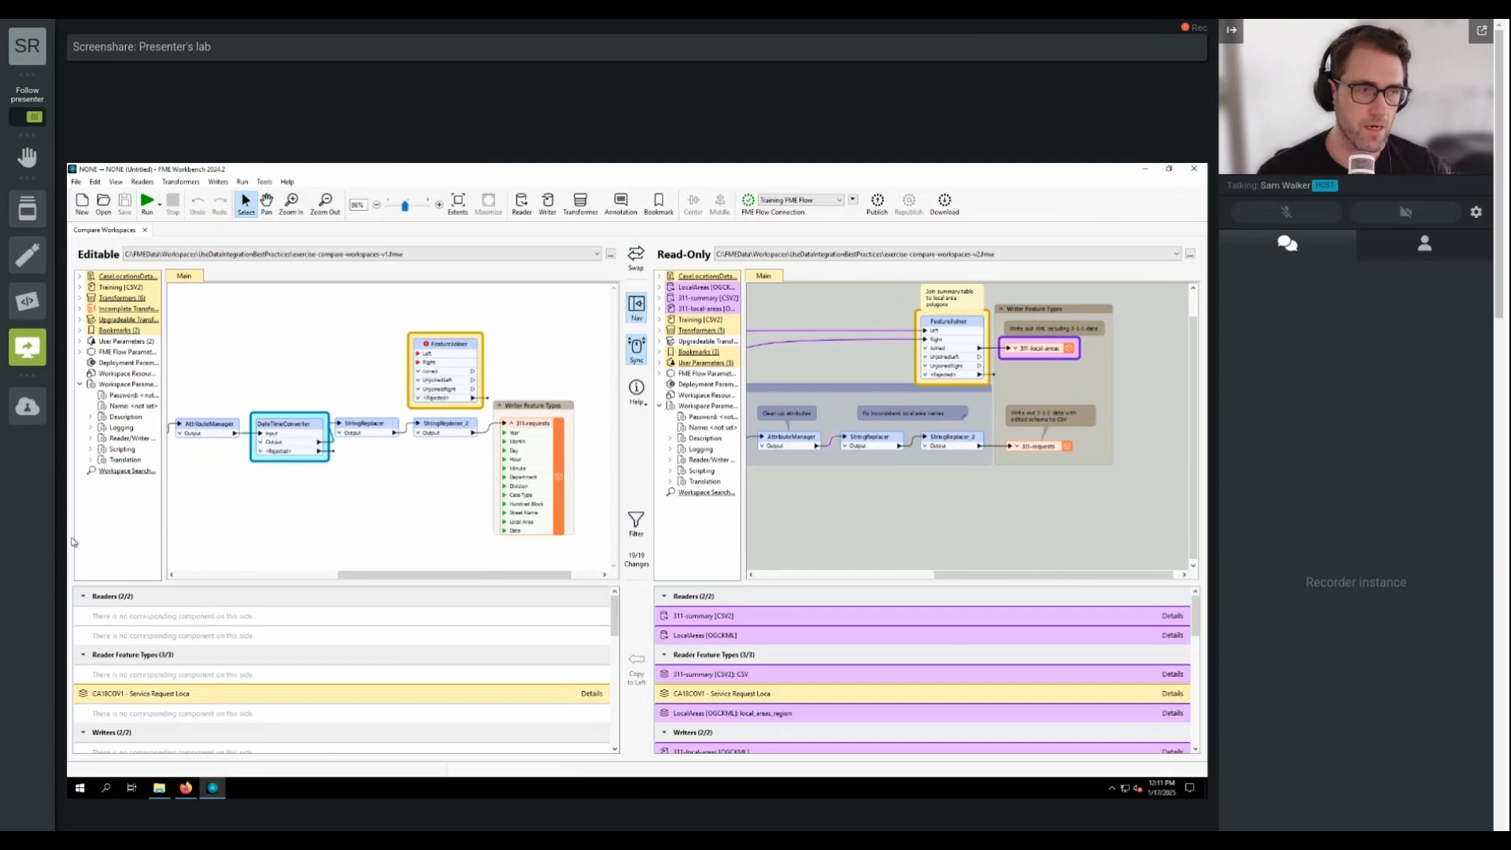
{"action": "double_click", "coordinate": [462, 352]}
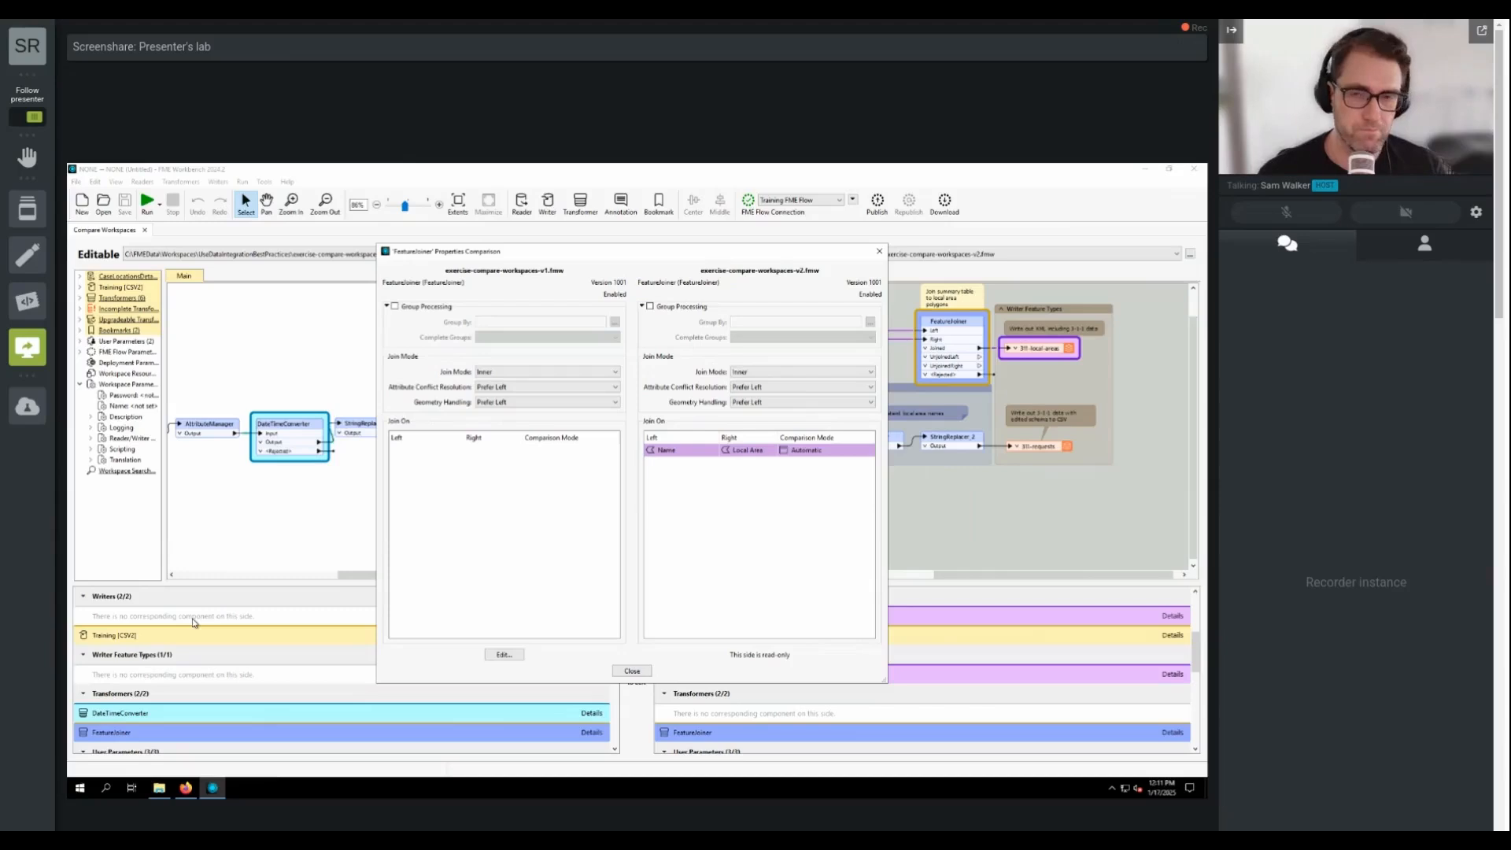
{"action": "left_click", "coordinate": [505, 655]}
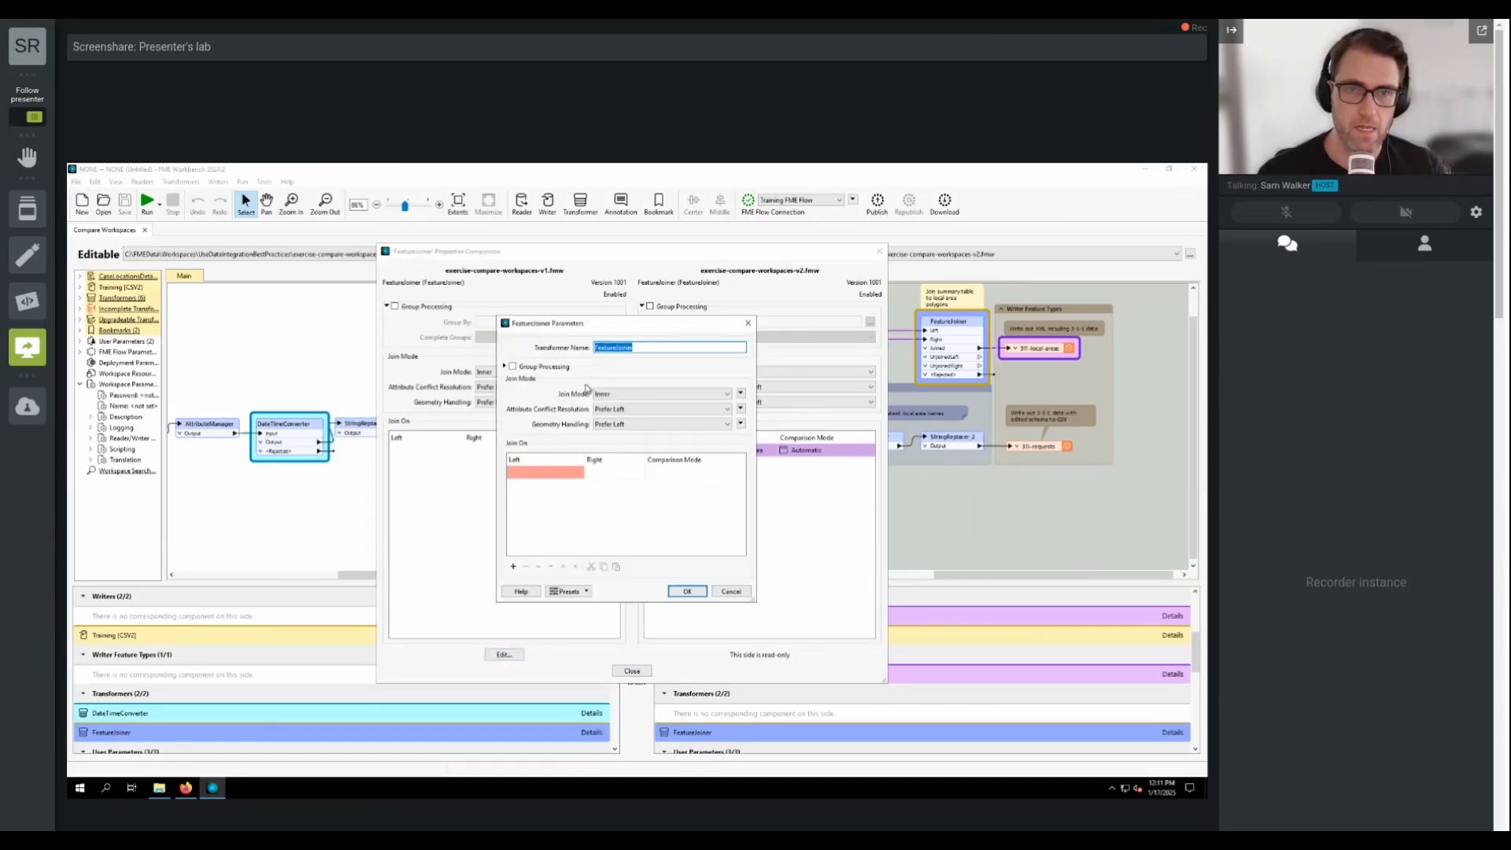
{"action": "left_click_drag", "start_coordinate": [538, 329], "coordinate": [293, 312]}
{"action": "left_click", "coordinate": [307, 460]}
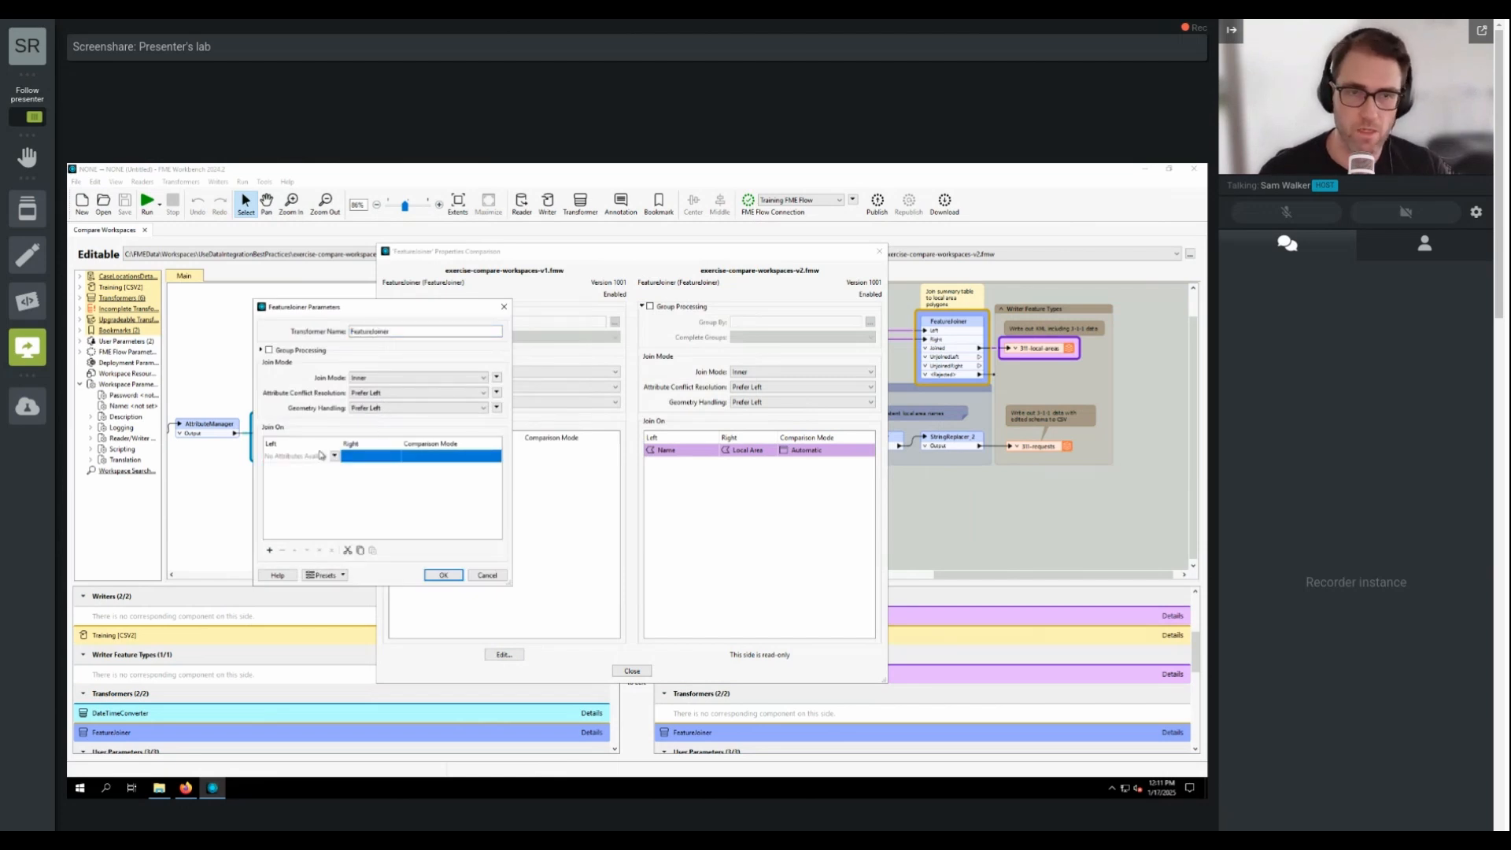
{"action": "left_click", "coordinate": [334, 455]}
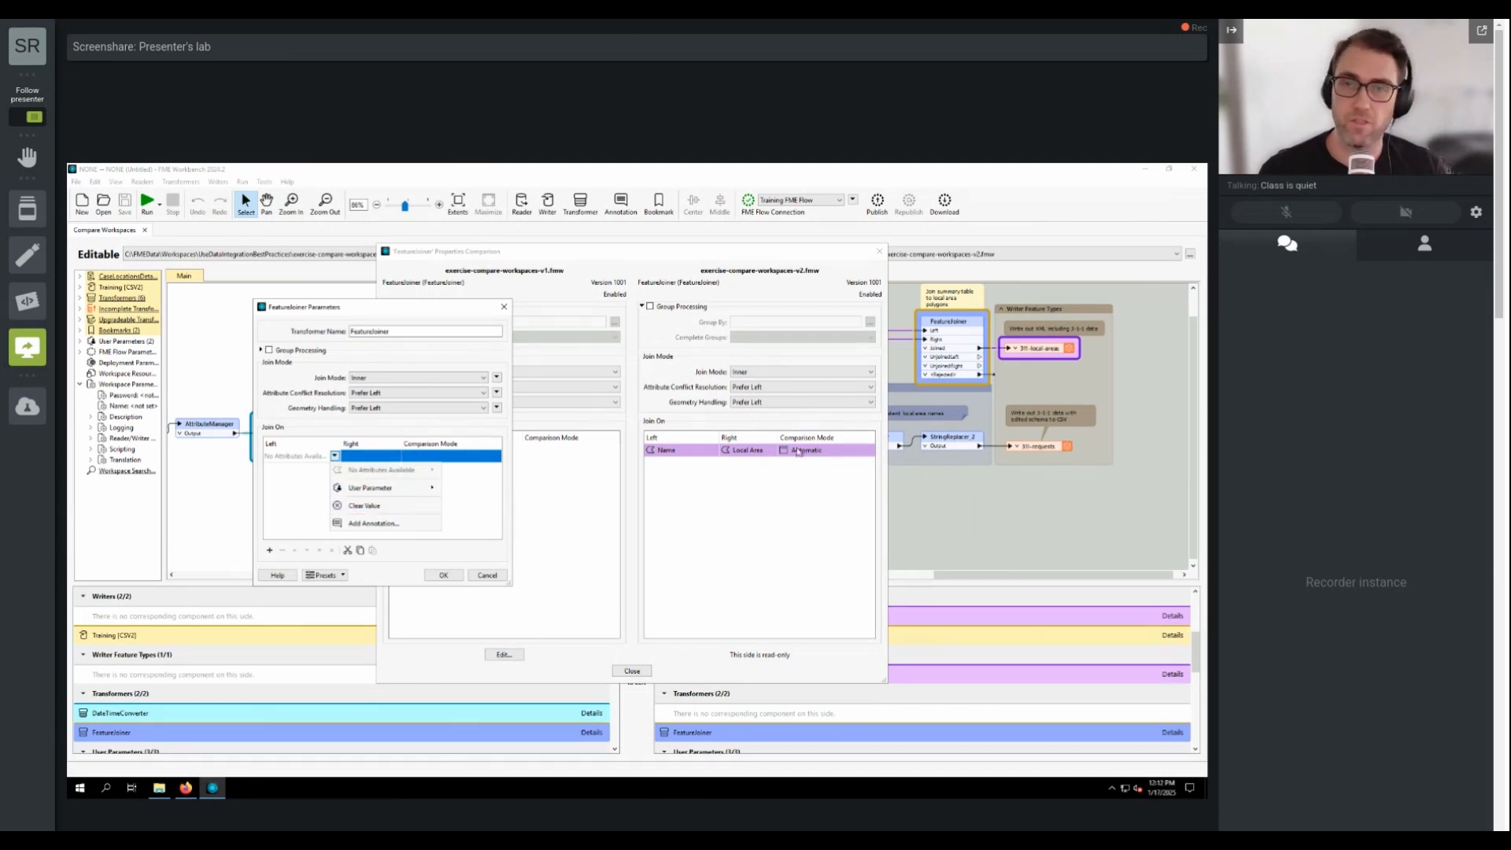
{"action": "left_click", "coordinate": [288, 476]}
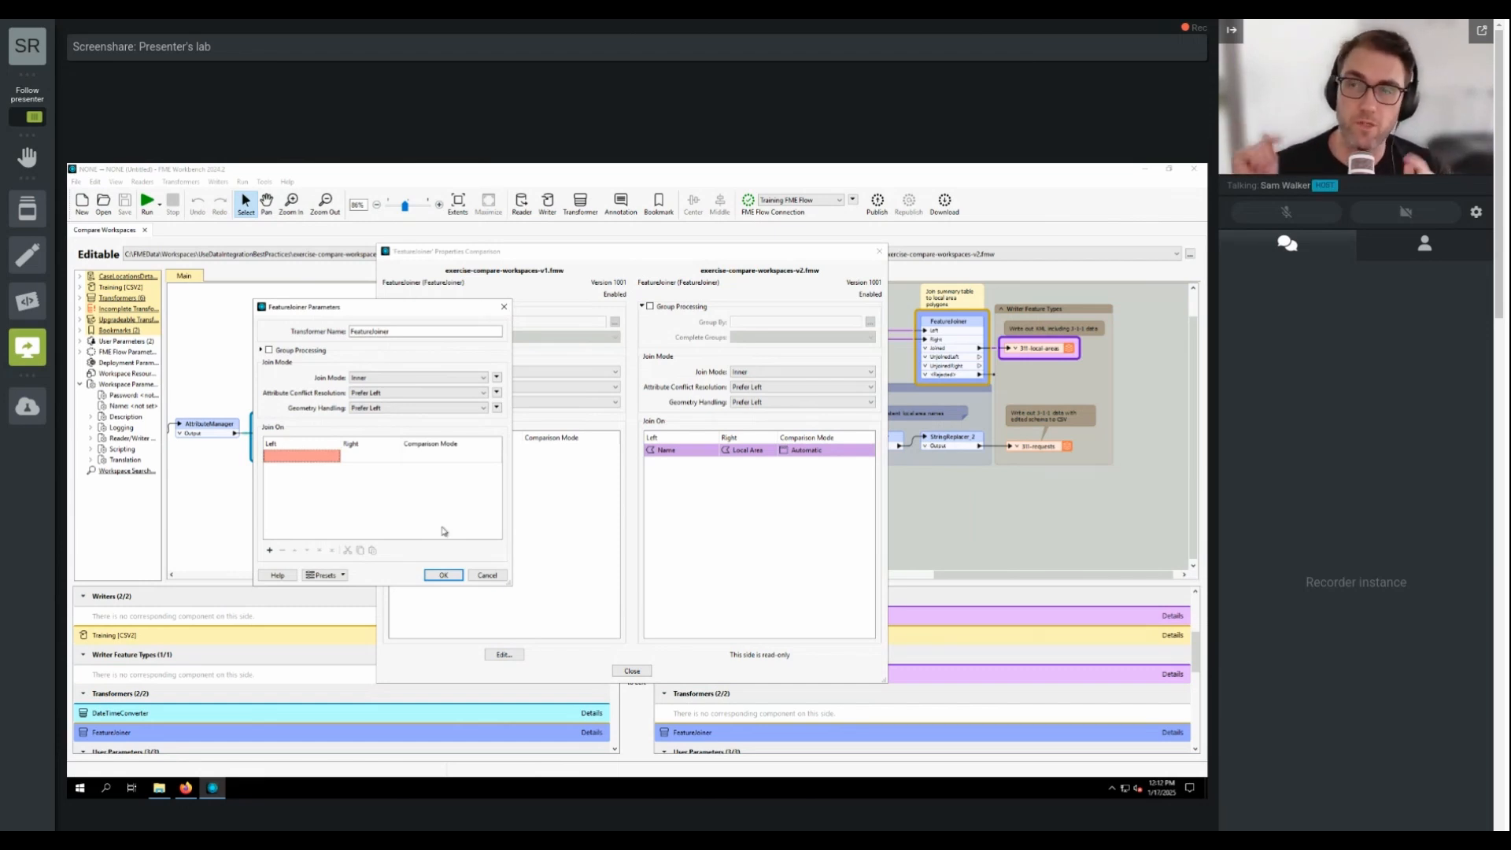
{"action": "left_click", "coordinate": [504, 306]}
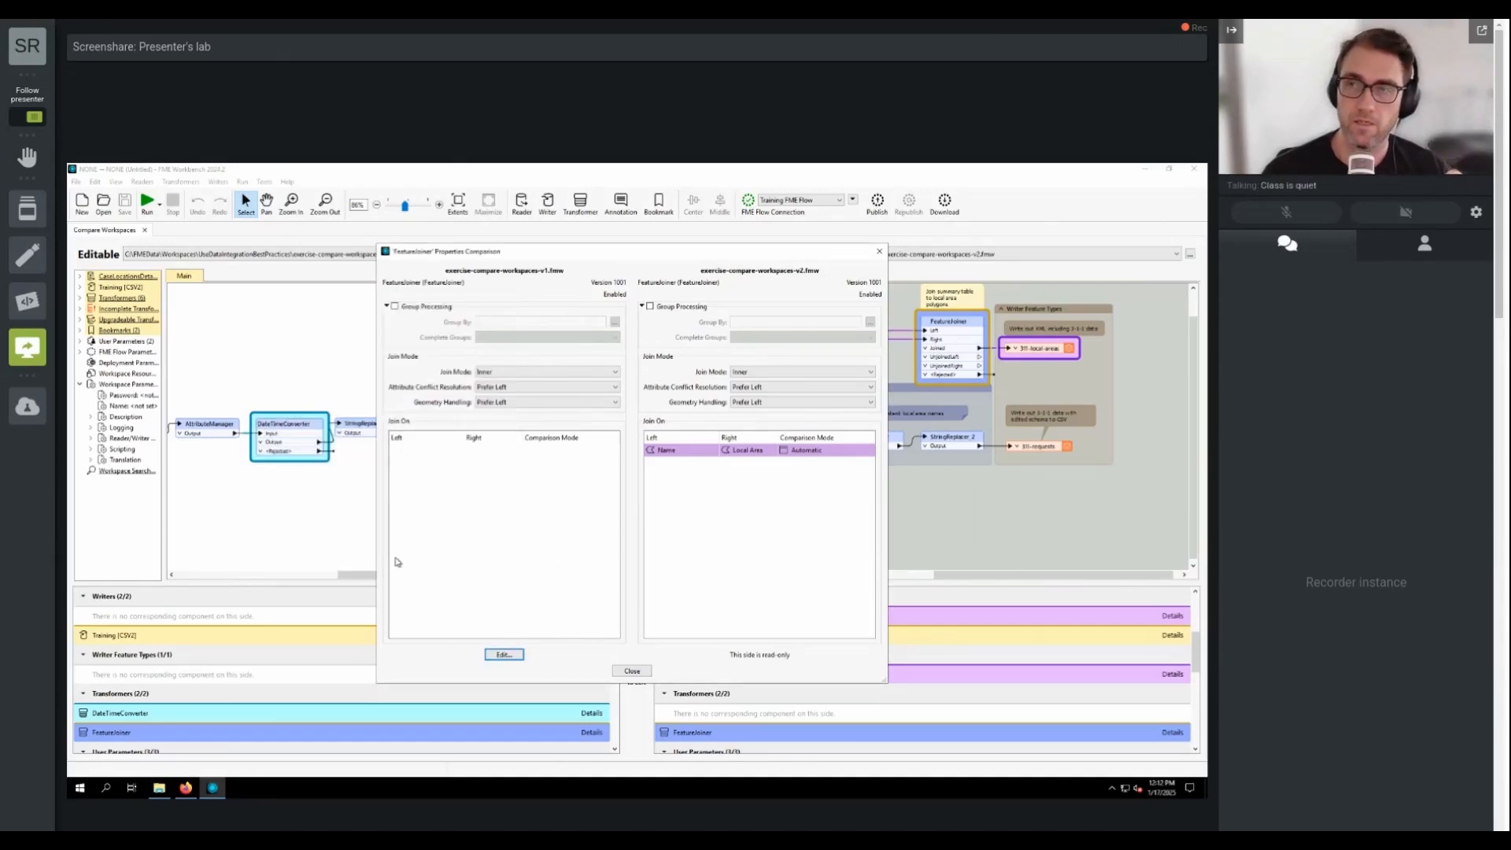
{"action": "left_click", "coordinate": [630, 671]}
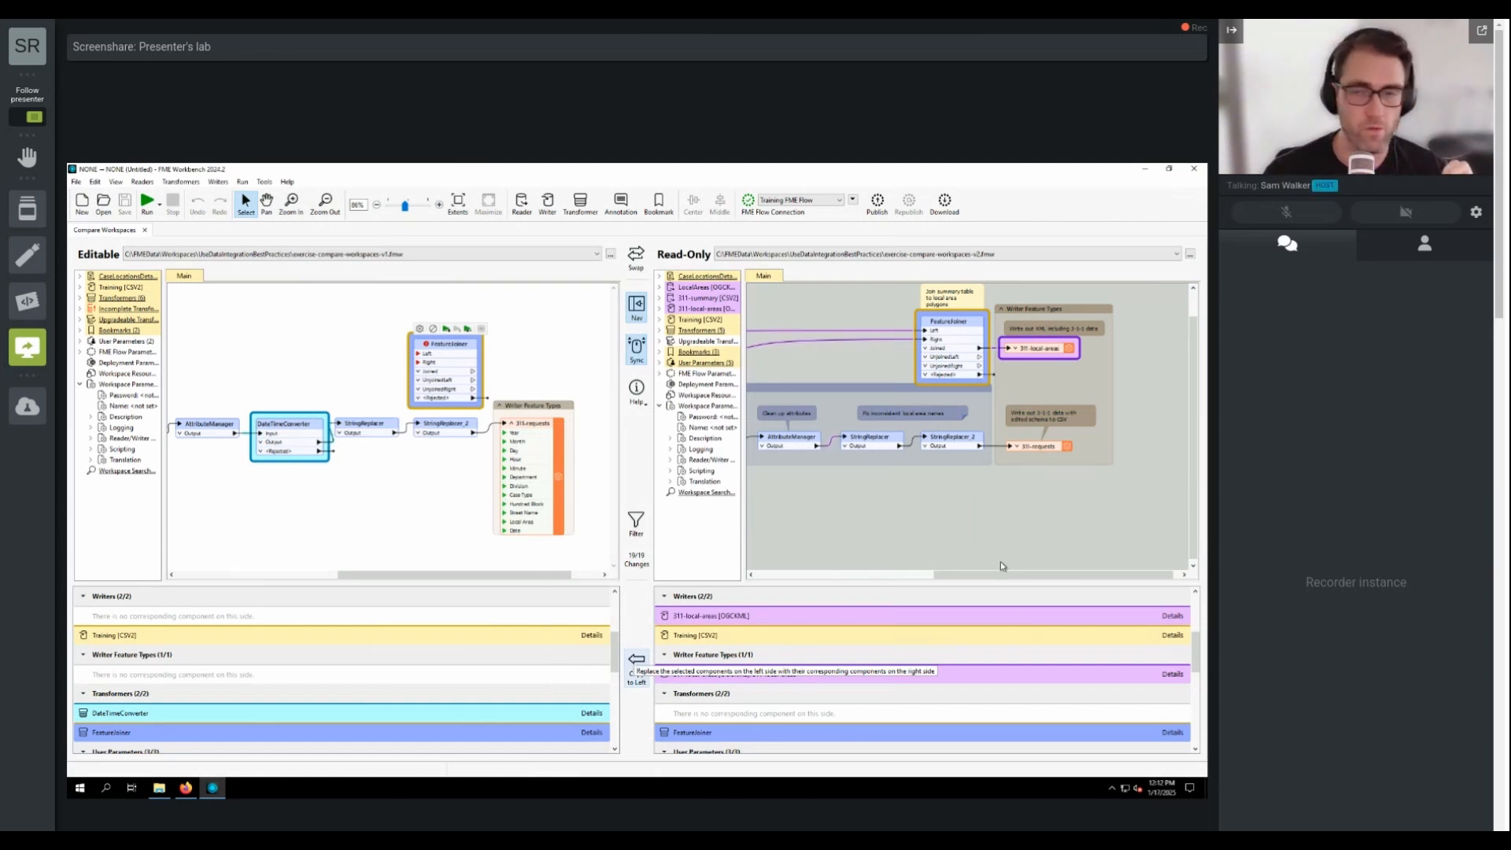
Step: Select all listed differences from readers through connection paths and copy them to the editable workspace, confirming the replacement
{"action": "scroll", "coordinate": [736, 626], "scroll_direction": "up", "scroll_amount": 3}
{"action": "left_click", "coordinate": [738, 614]}
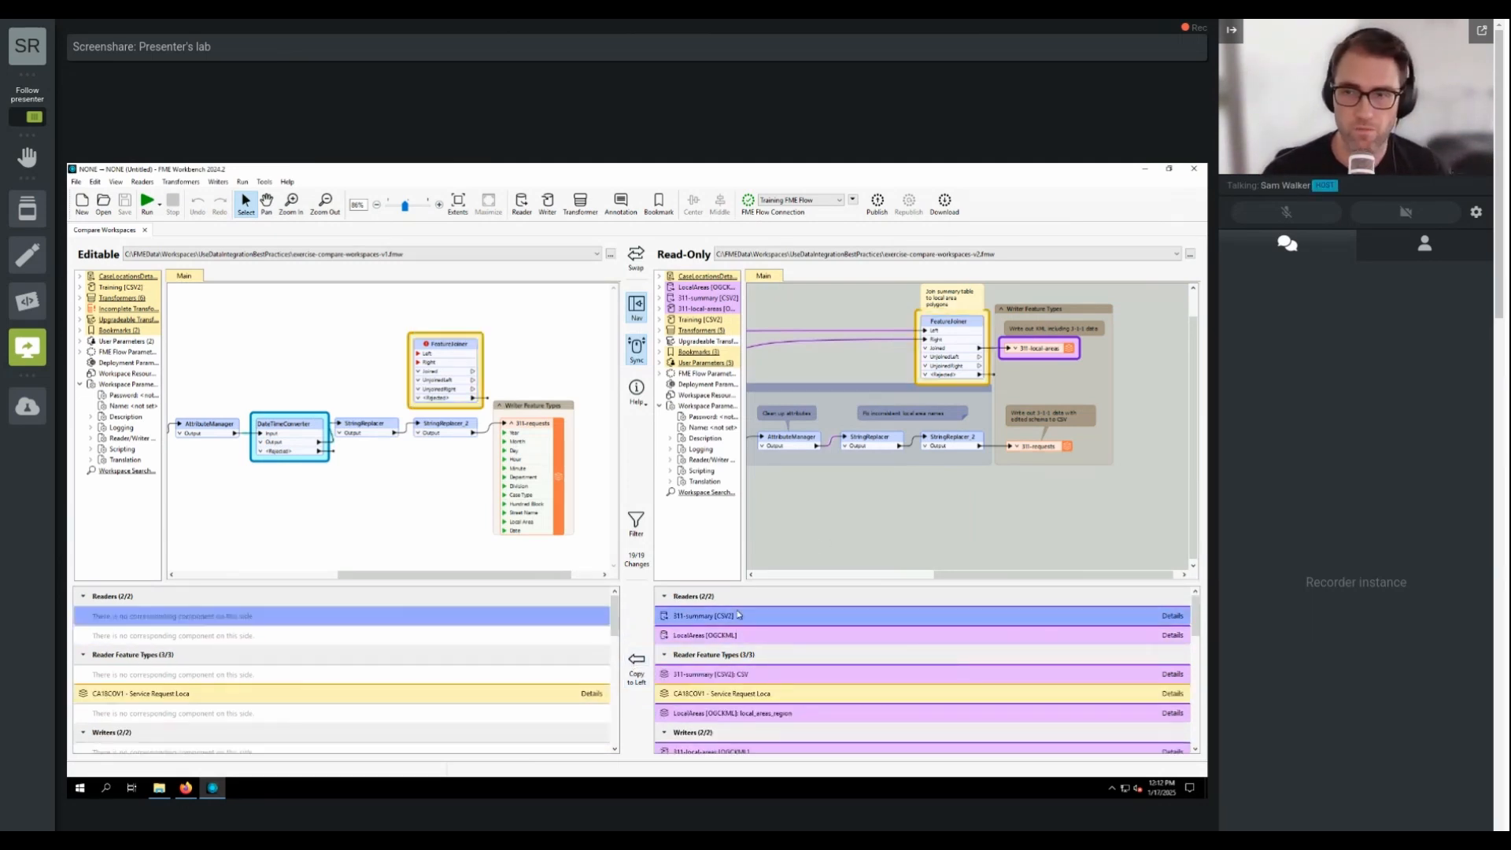
{"action": "scroll", "coordinate": [795, 641], "scroll_direction": "down", "scroll_amount": 10}
{"action": "left_click", "coordinate": [764, 731]}
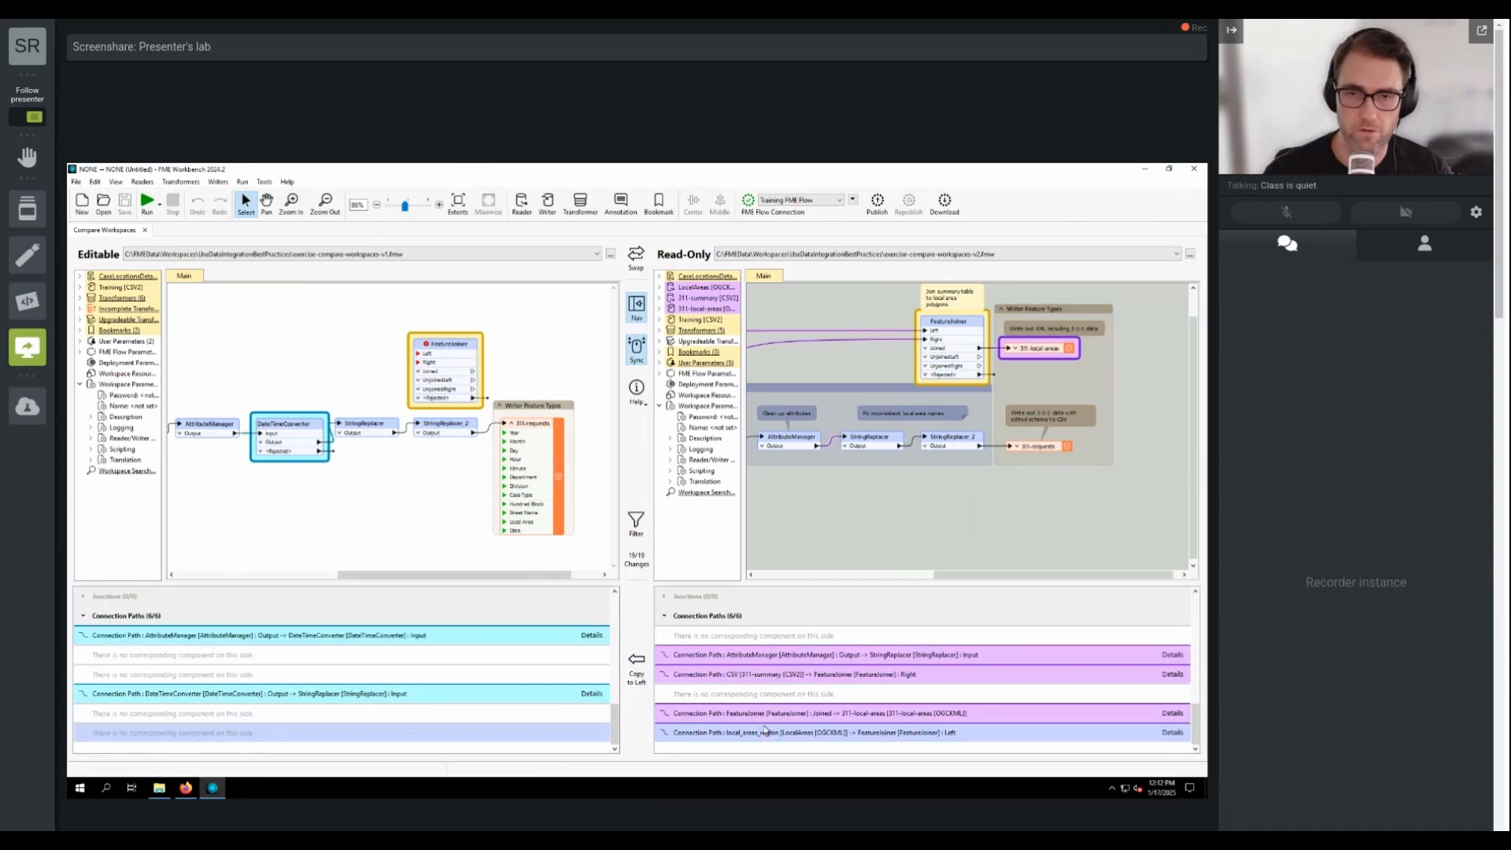
{"action": "left_click", "coordinate": [765, 736], "text": "shift"}
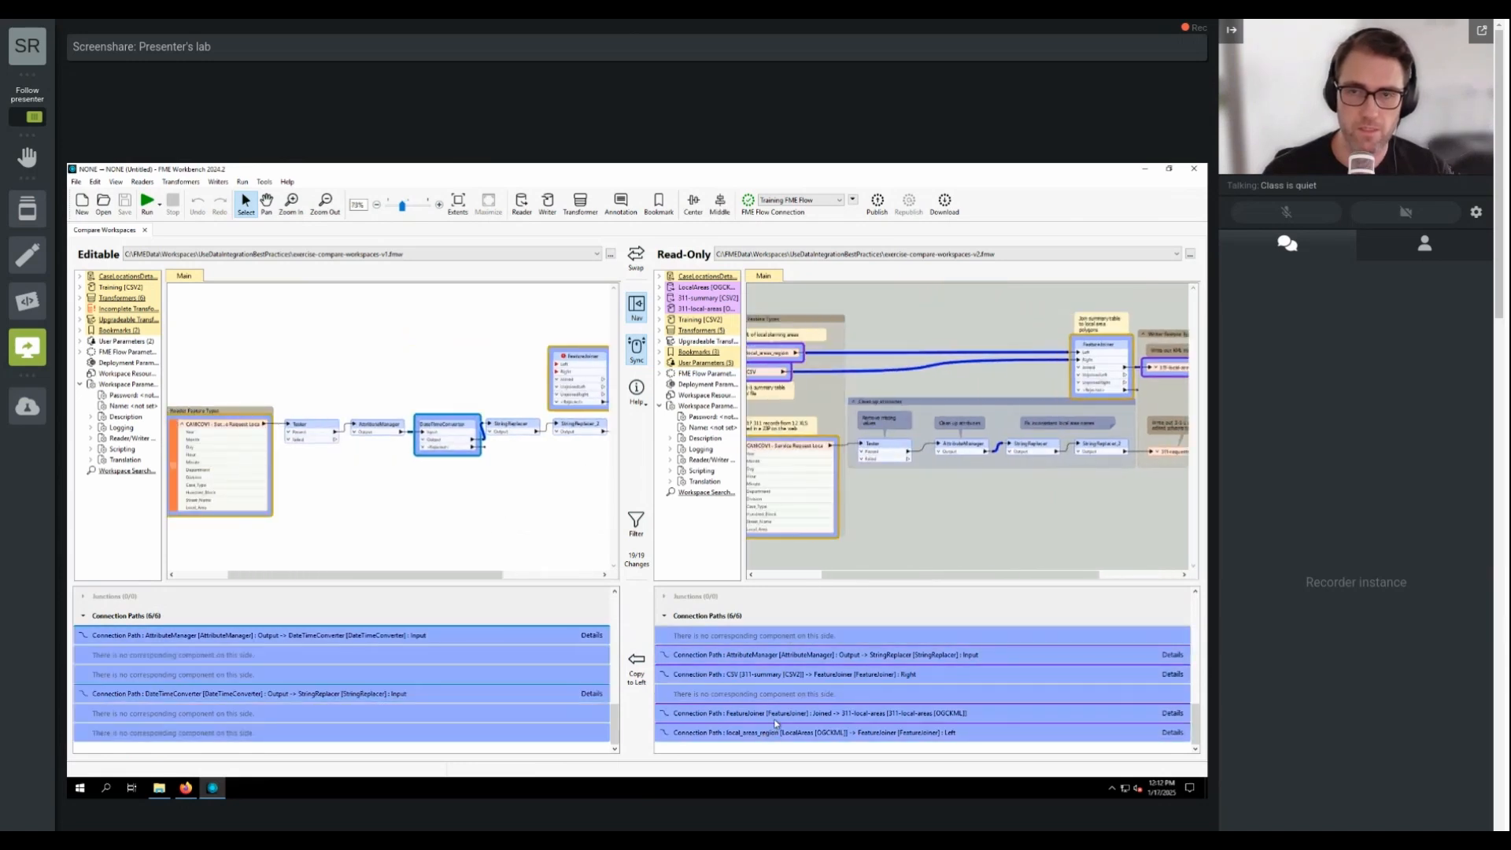
{"action": "scroll", "coordinate": [783, 723], "scroll_direction": "up", "scroll_amount": 10}
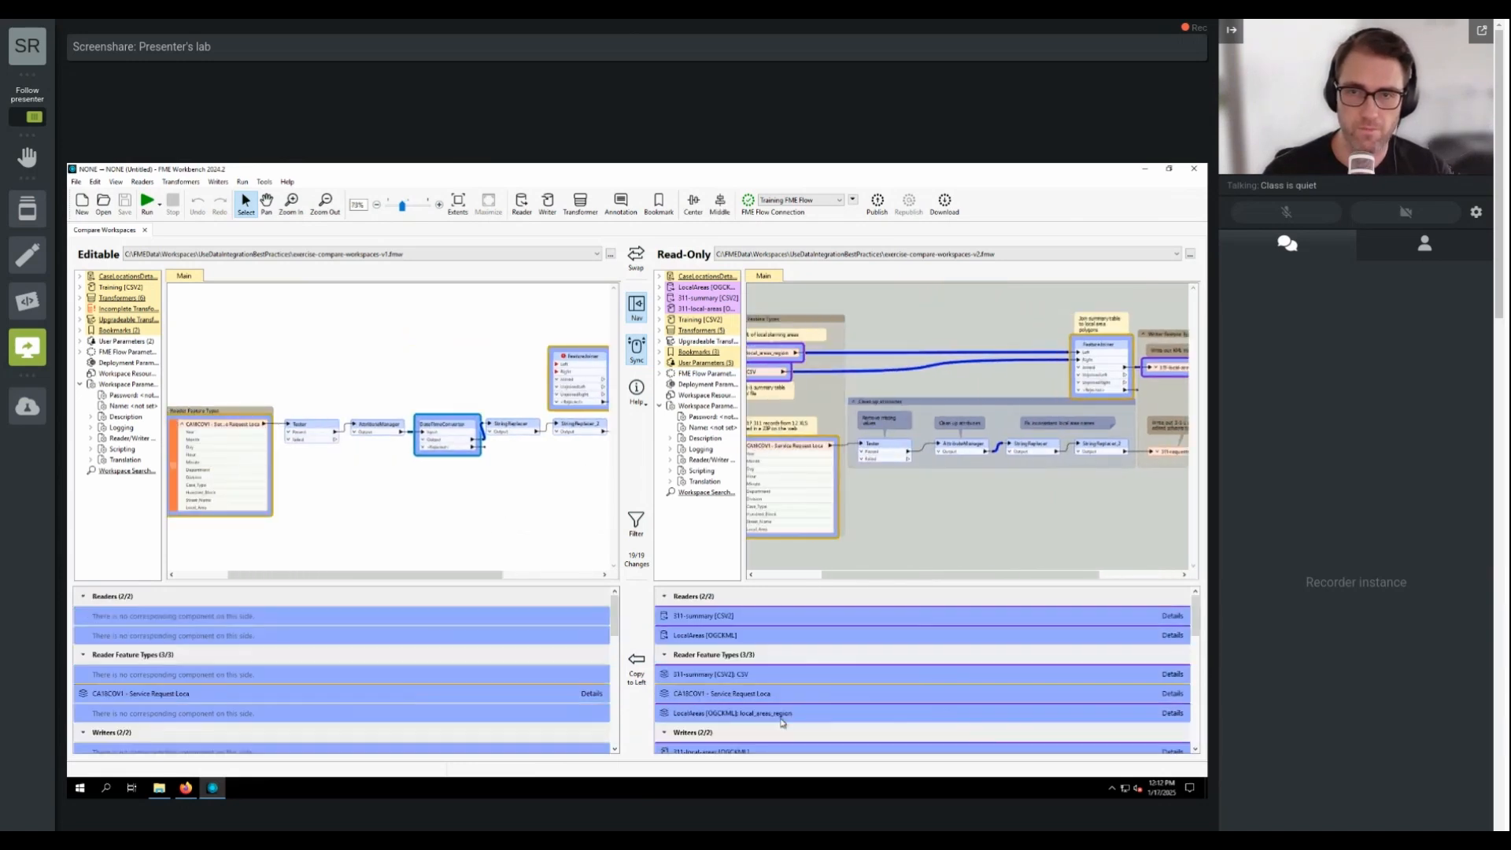
{"action": "left_click", "coordinate": [638, 667]}
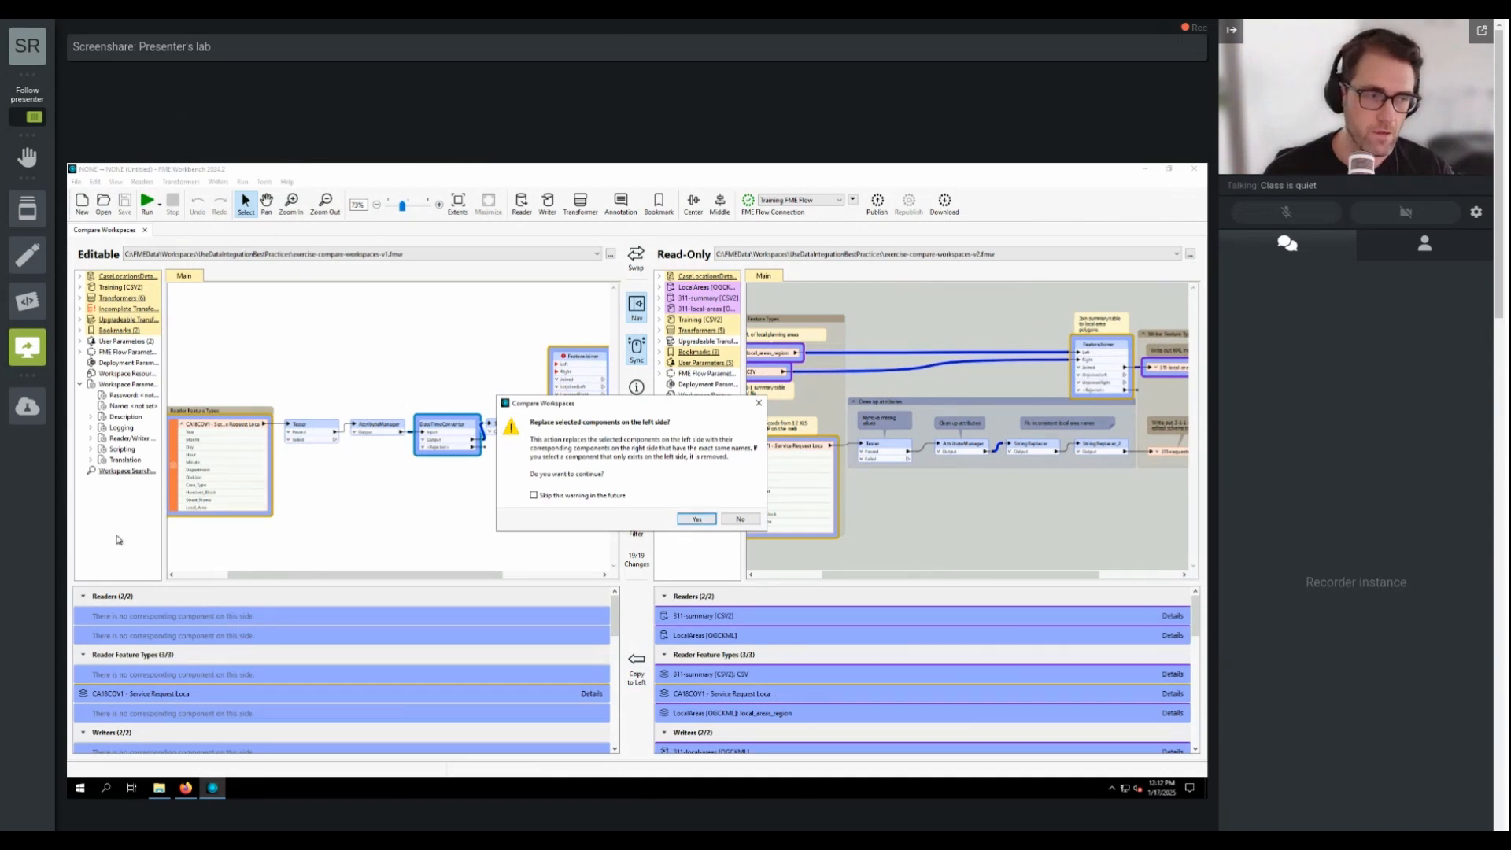
{"action": "left_click", "coordinate": [710, 520]}
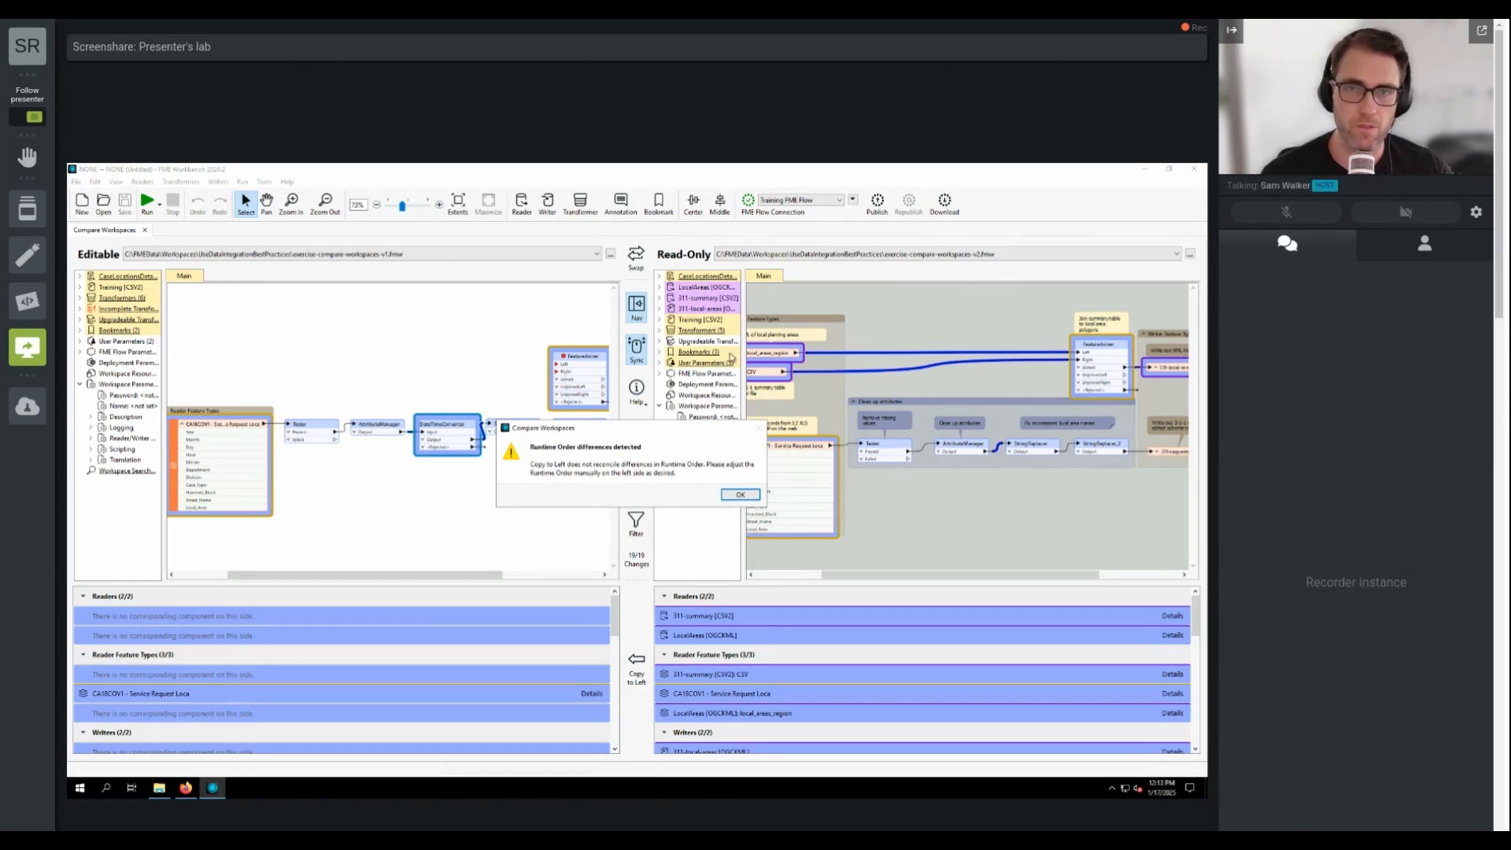
{"action": "left_click", "coordinate": [746, 494]}
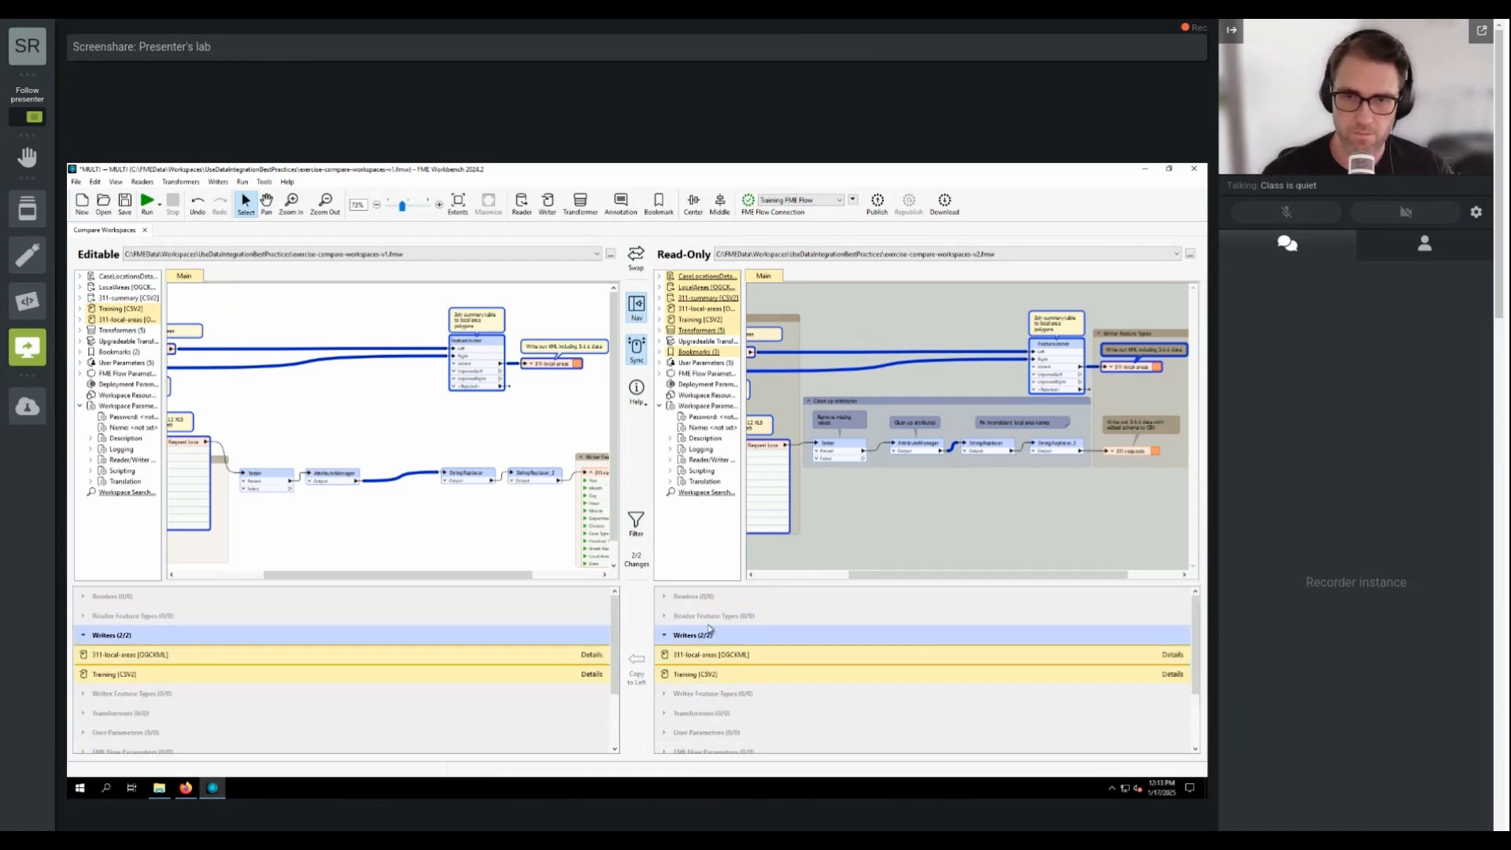
Step: Copy the 311-local-areas and Training writers from the read-only workspace to the editable one, confirming the replacement
{"action": "left_click", "coordinate": [728, 655]}
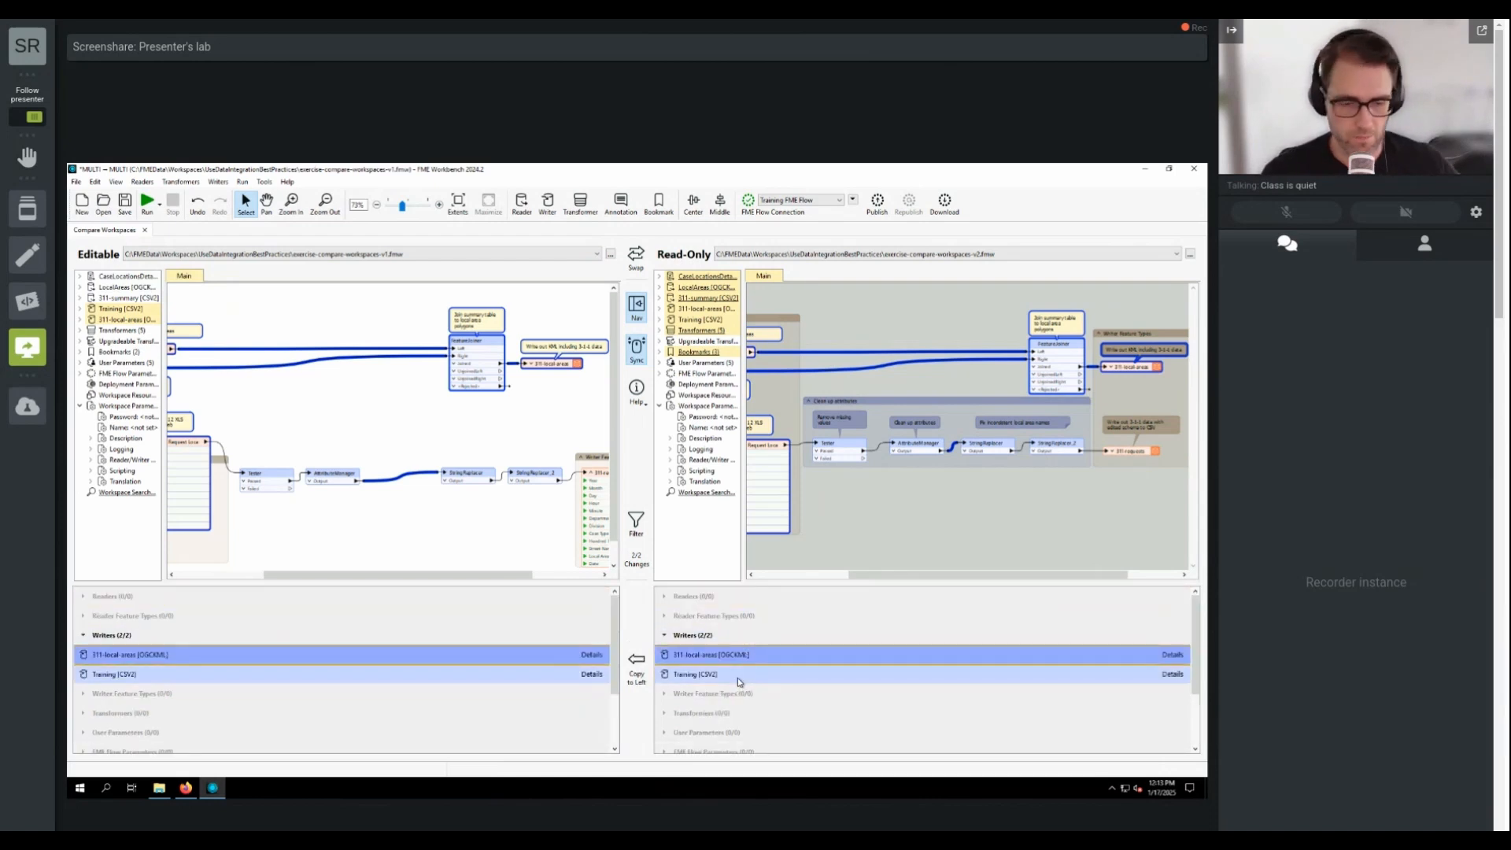
{"action": "left_click", "coordinate": [738, 675], "text": "ctrl"}
{"action": "left_click", "coordinate": [637, 665]}
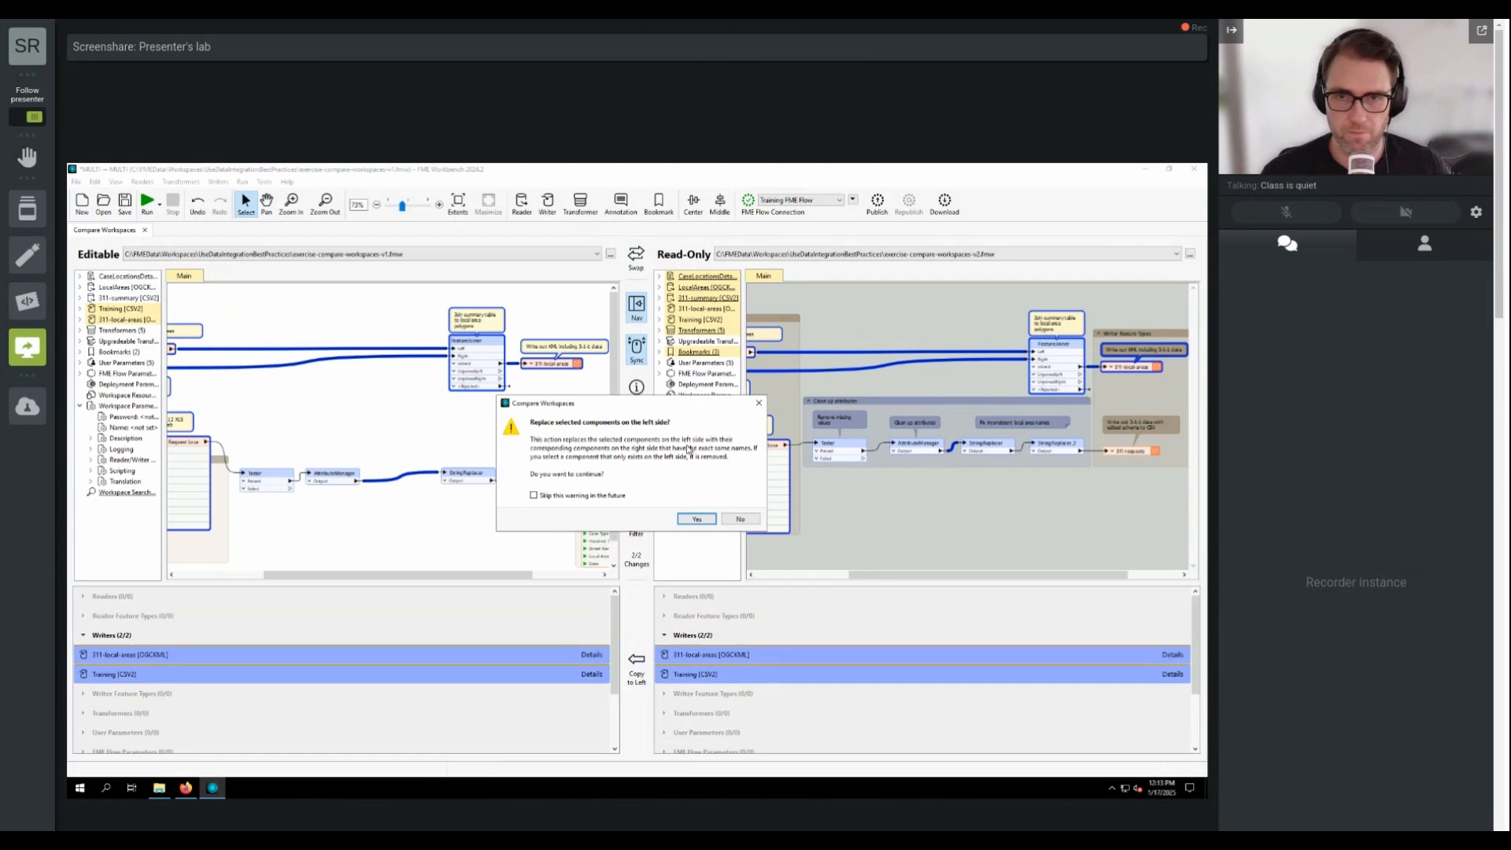
{"action": "left_click", "coordinate": [696, 520]}
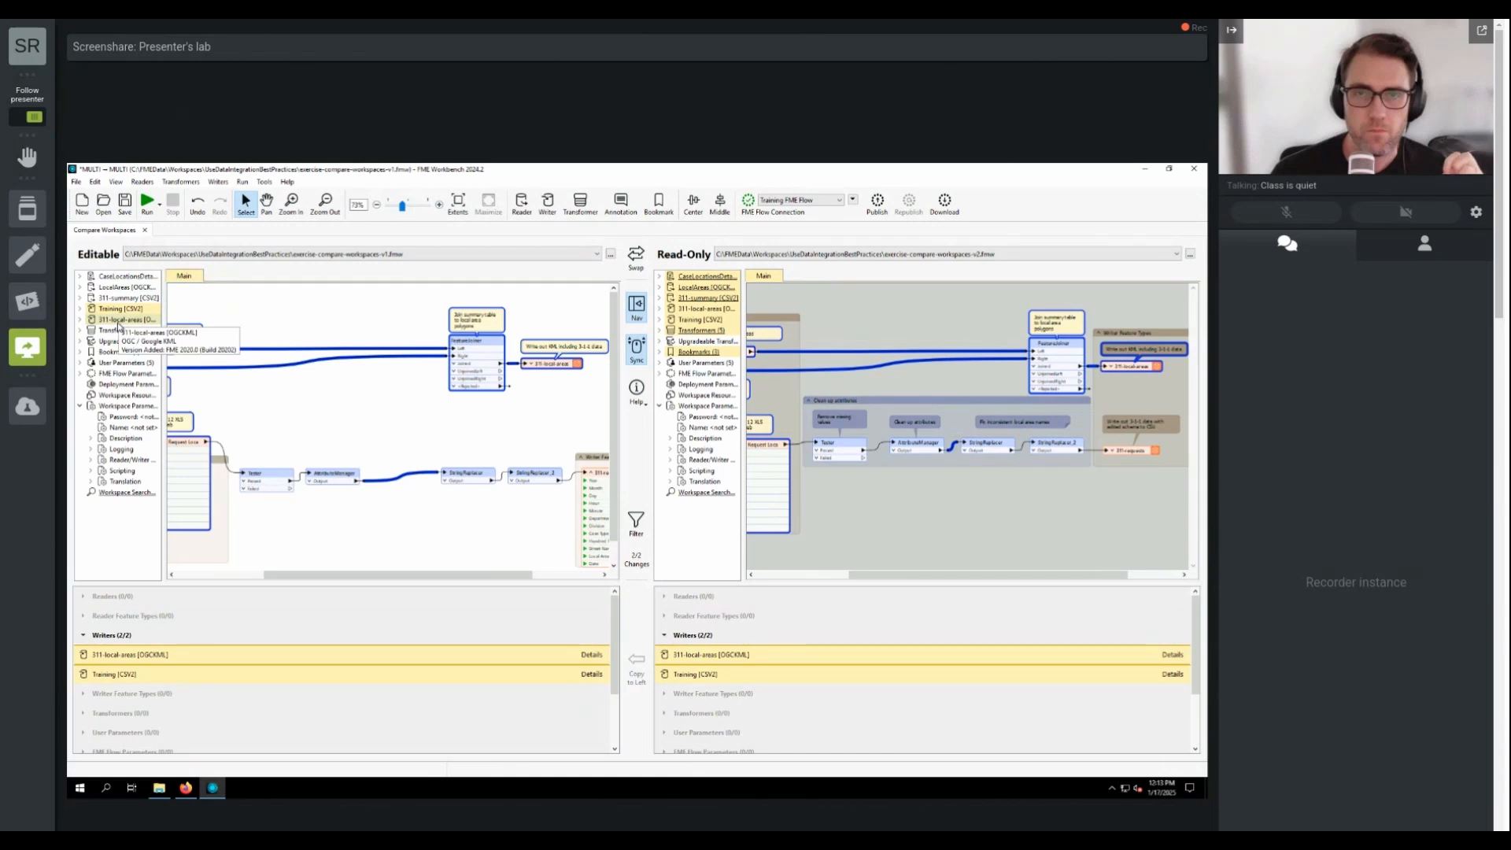
Step: Reorder the editable workspace's writers so 311-local-areas comes before Training
{"action": "left_click_drag", "start_coordinate": [119, 321], "coordinate": [118, 310]}
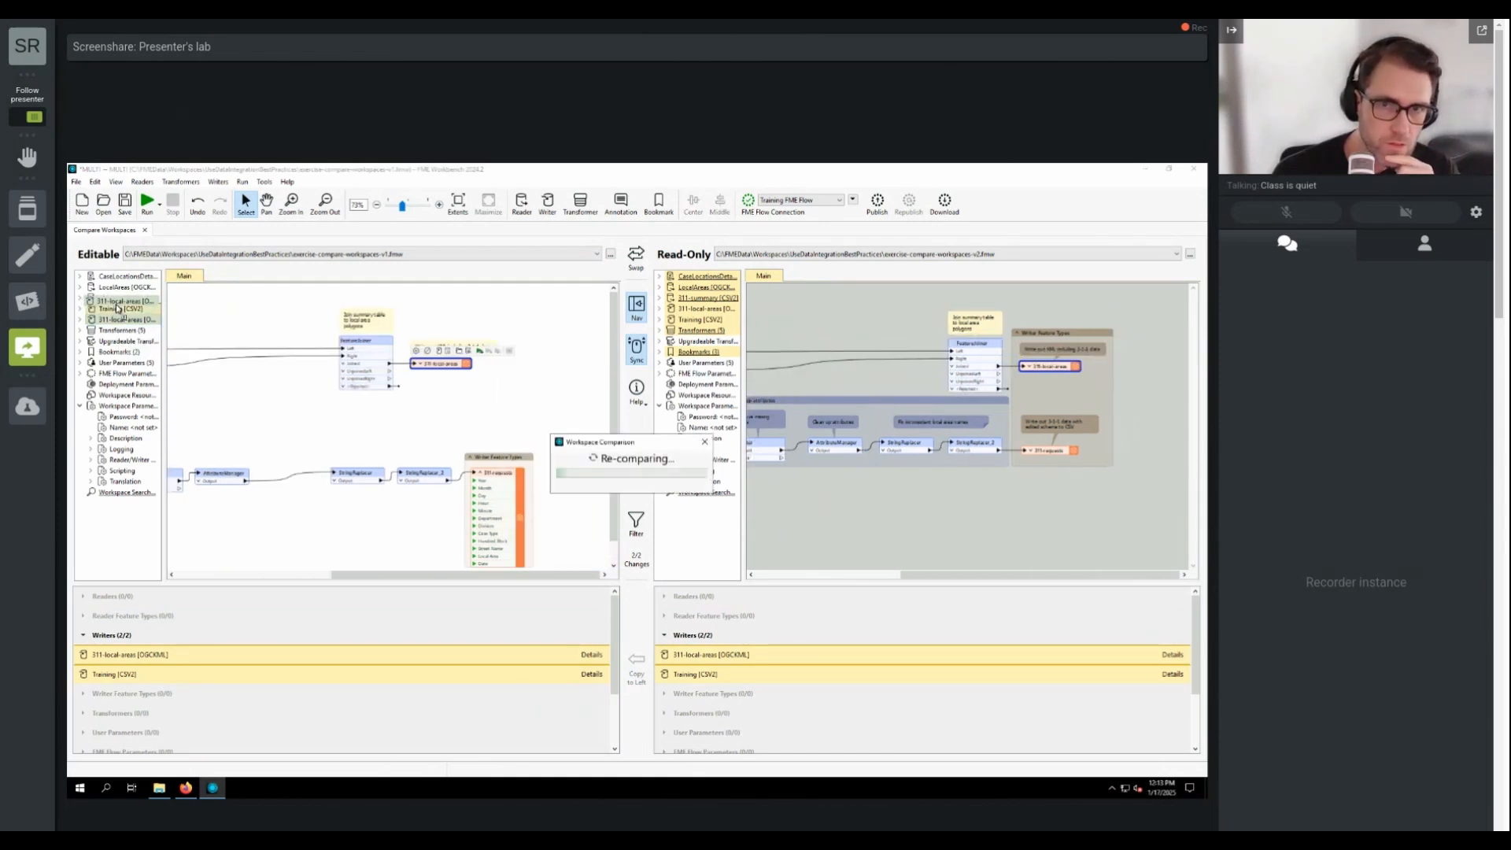